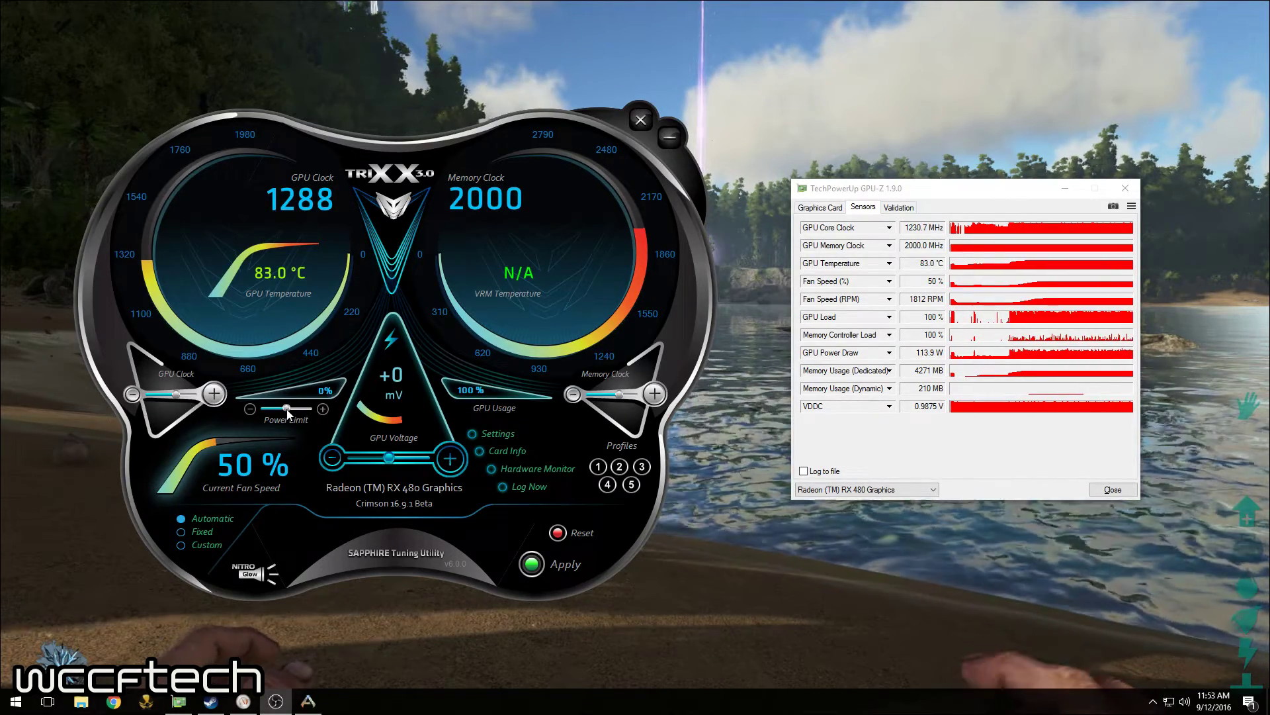
Revert a trial power-limit raise and switch fan control to the Custom speed curve.
drag(286, 411, 313, 409)
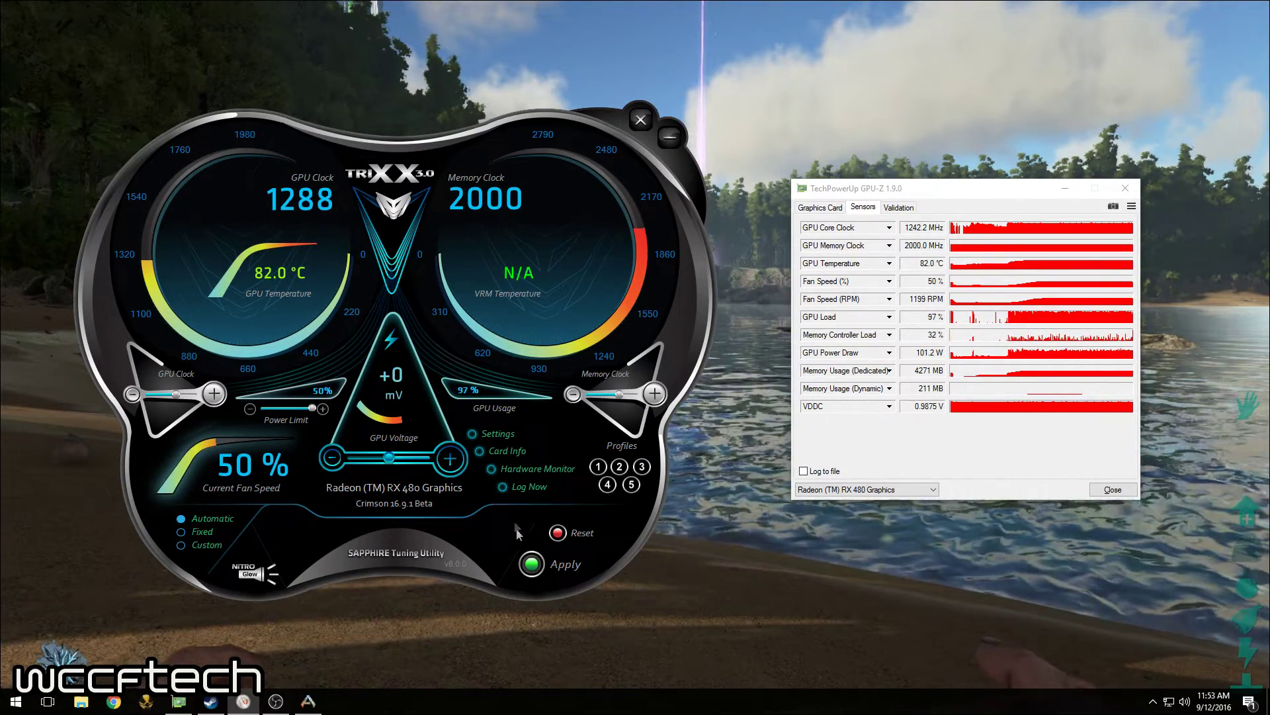
click(530, 564)
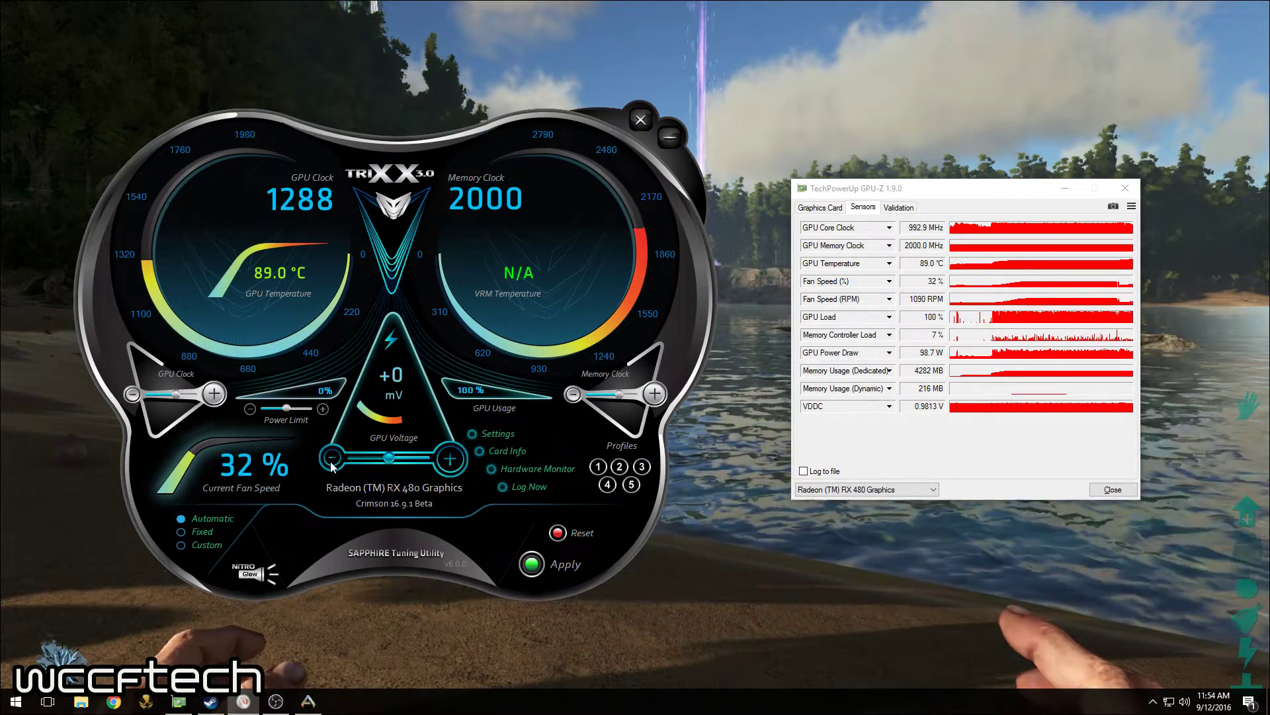
click(208, 544)
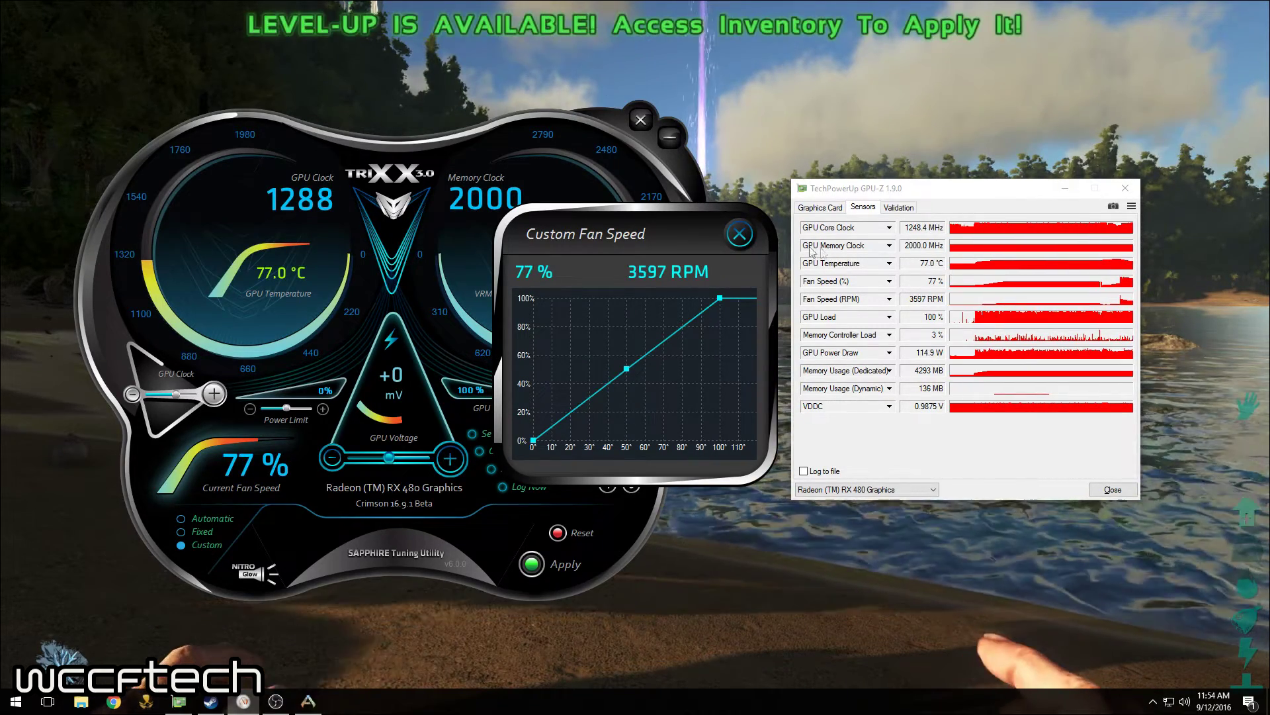
click(740, 234)
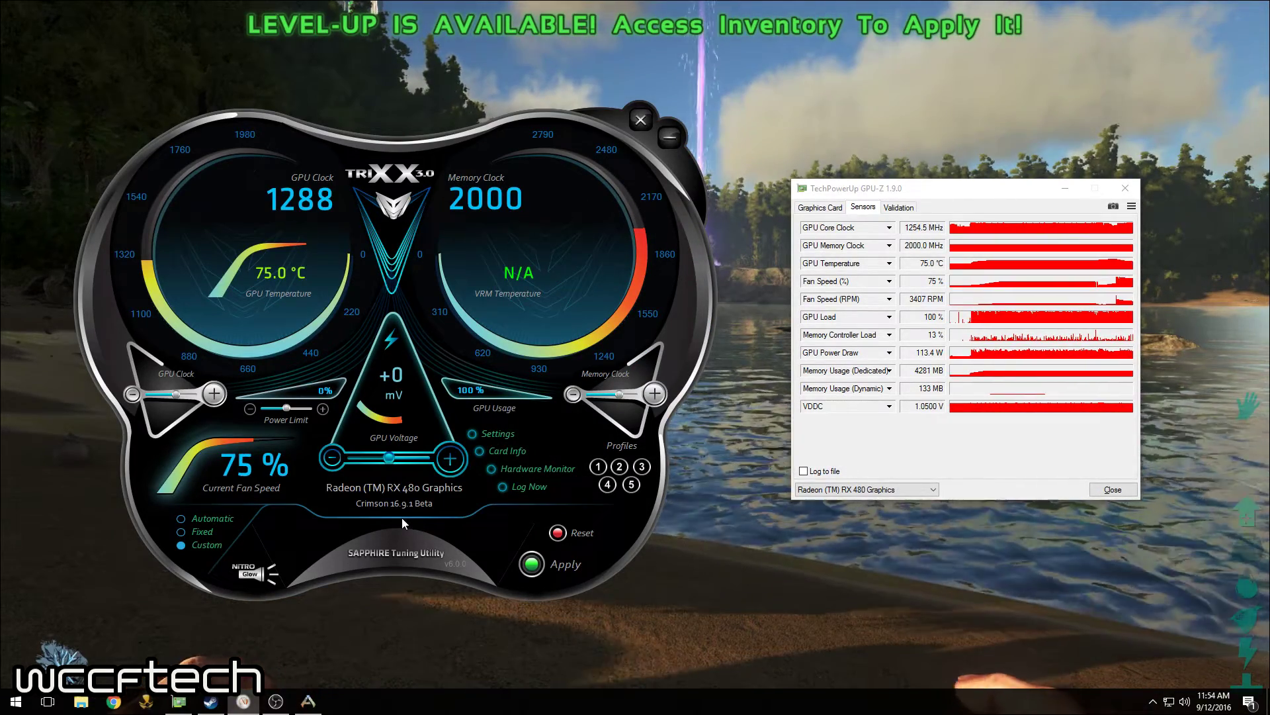
Set the GPU voltage offset to -10 mV and apply it.
click(332, 458)
click(332, 459)
click(332, 458)
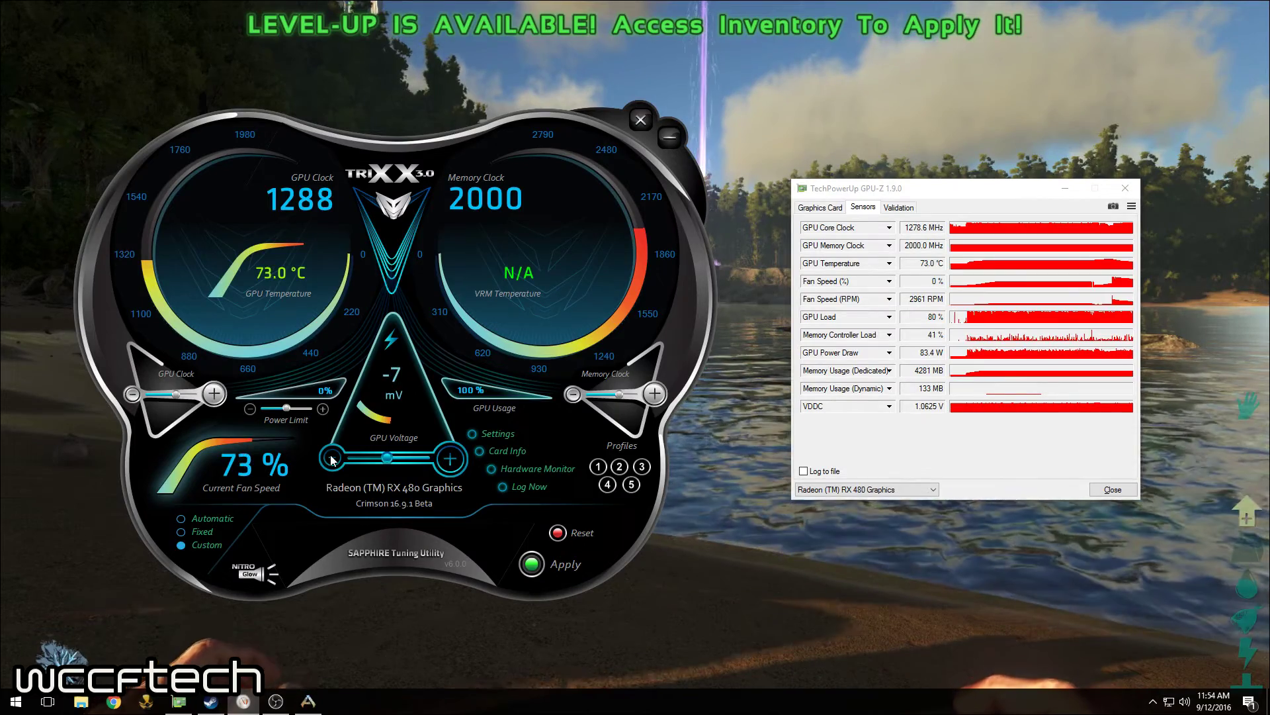
click(332, 458)
click(332, 458)
click(450, 459)
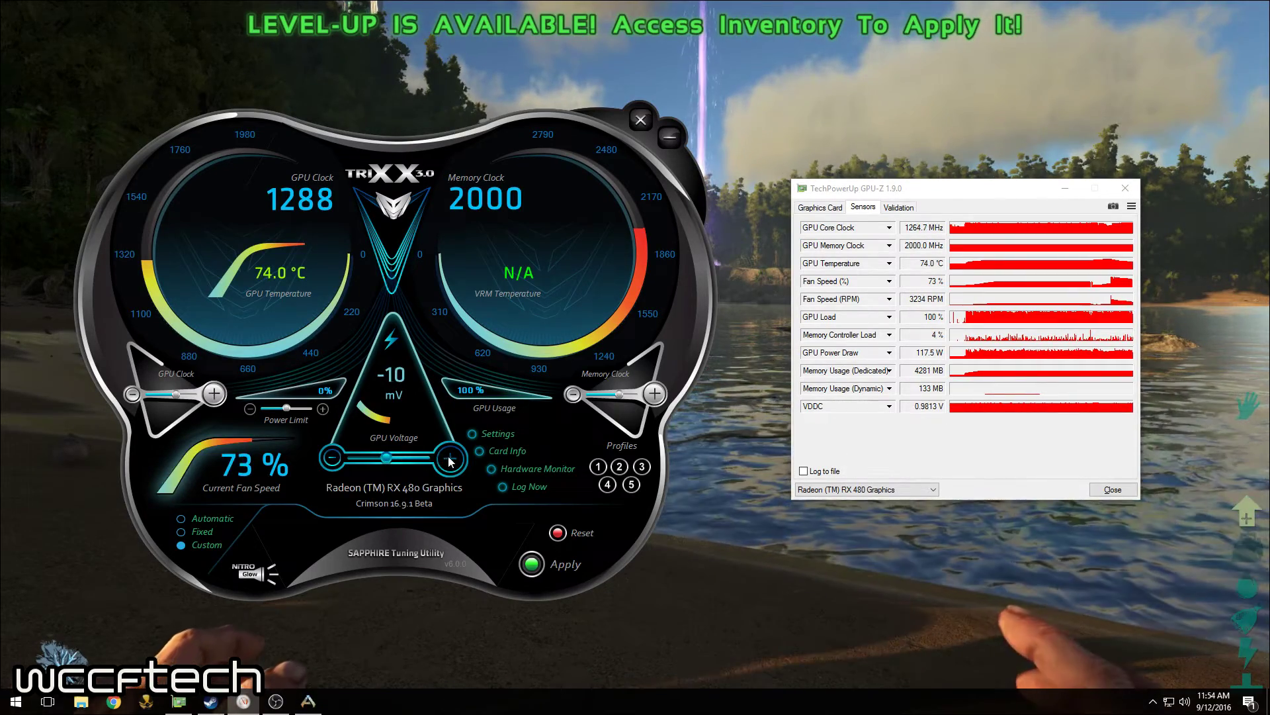
click(536, 566)
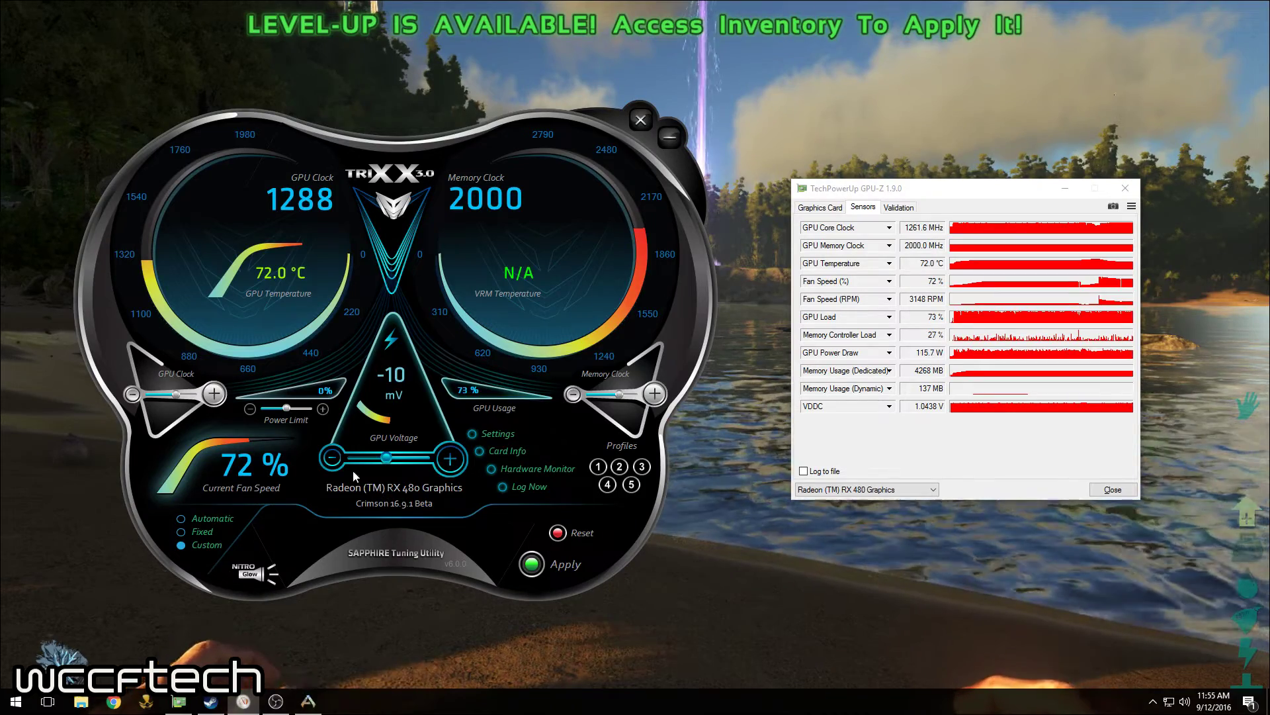
Lower the GPU voltage offset to -20 mV and apply it.
click(332, 458)
click(333, 458)
click(332, 458)
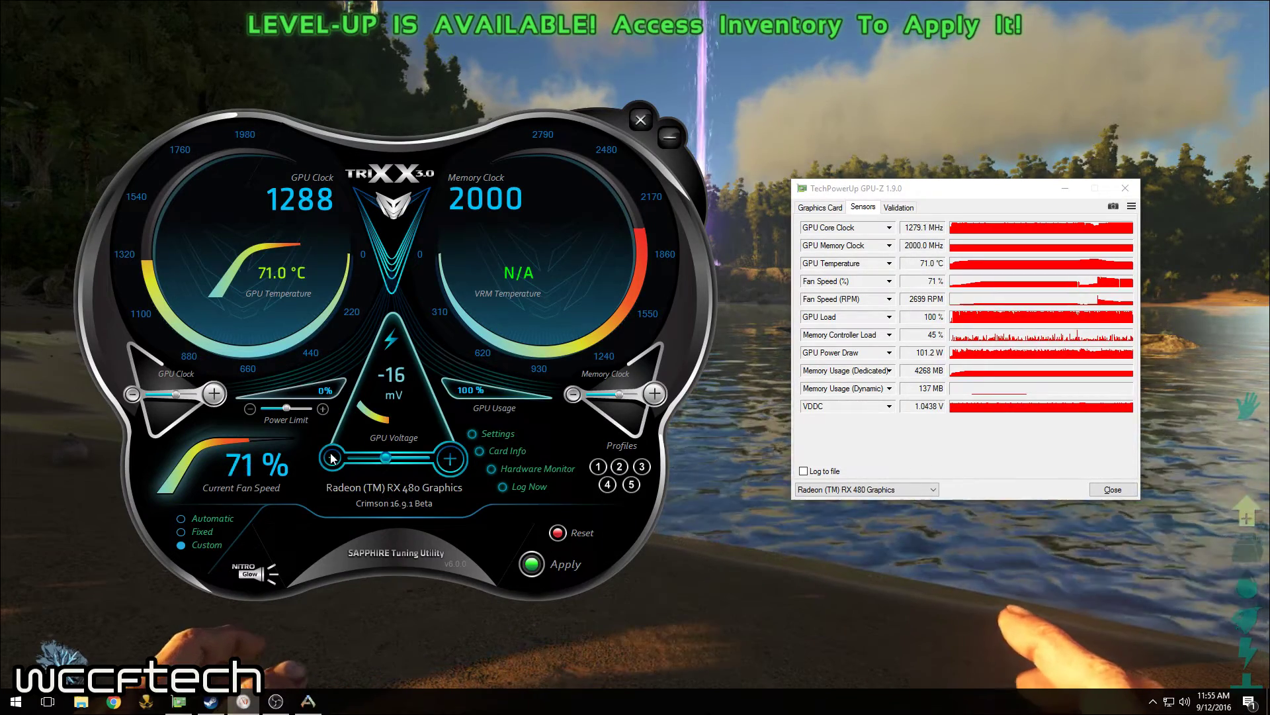
click(332, 458)
click(333, 458)
click(332, 458)
click(332, 458)
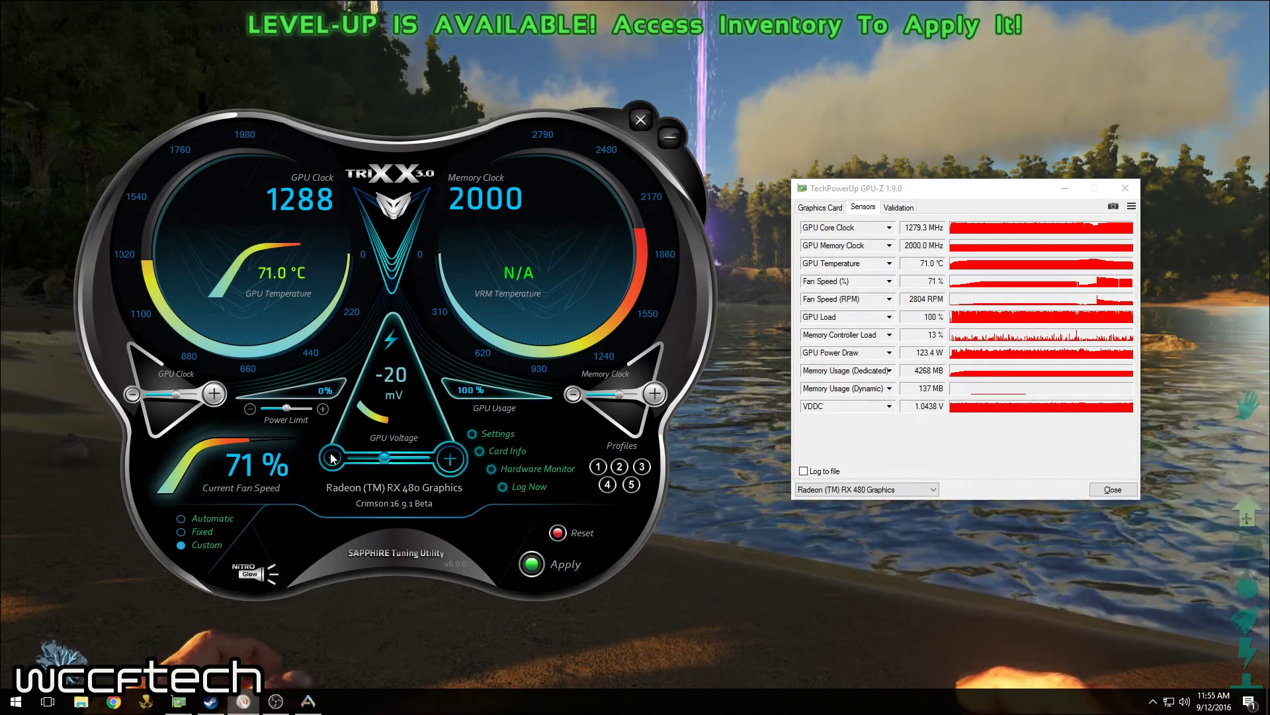
click(533, 563)
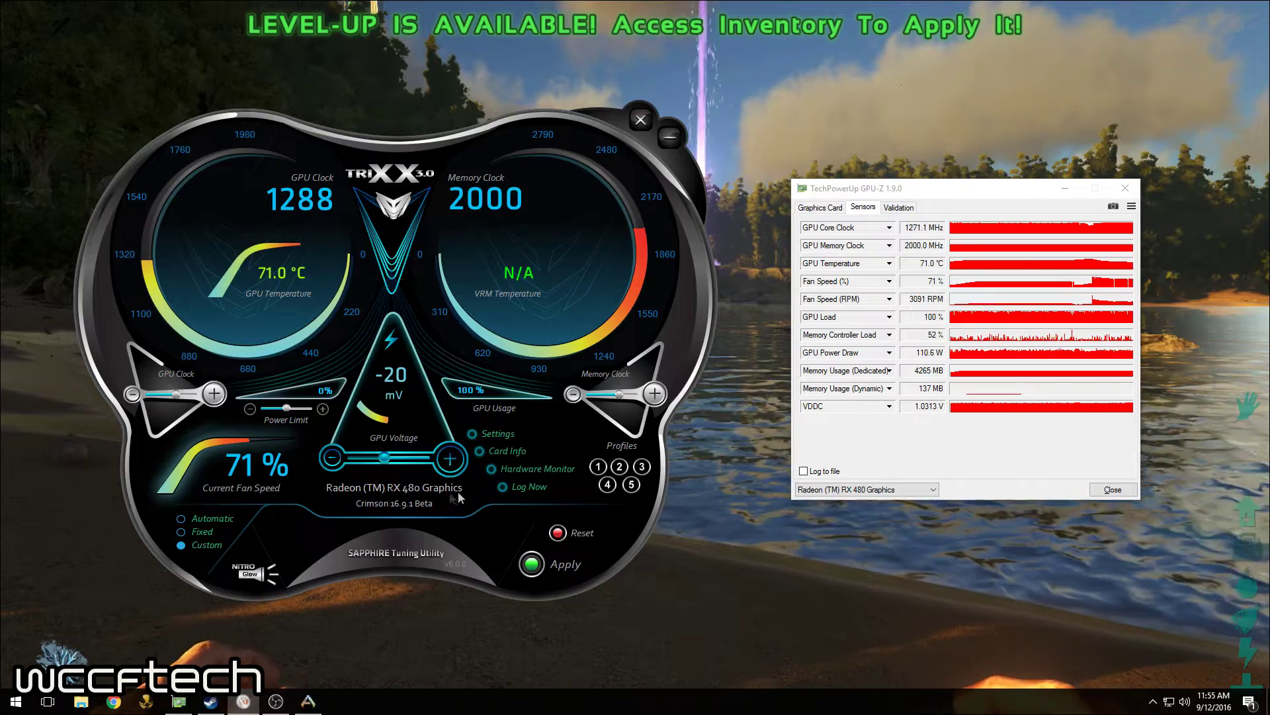
Lower the GPU voltage offset to -30 mV and apply it.
click(333, 463)
click(333, 464)
click(333, 458)
click(333, 458)
click(333, 458)
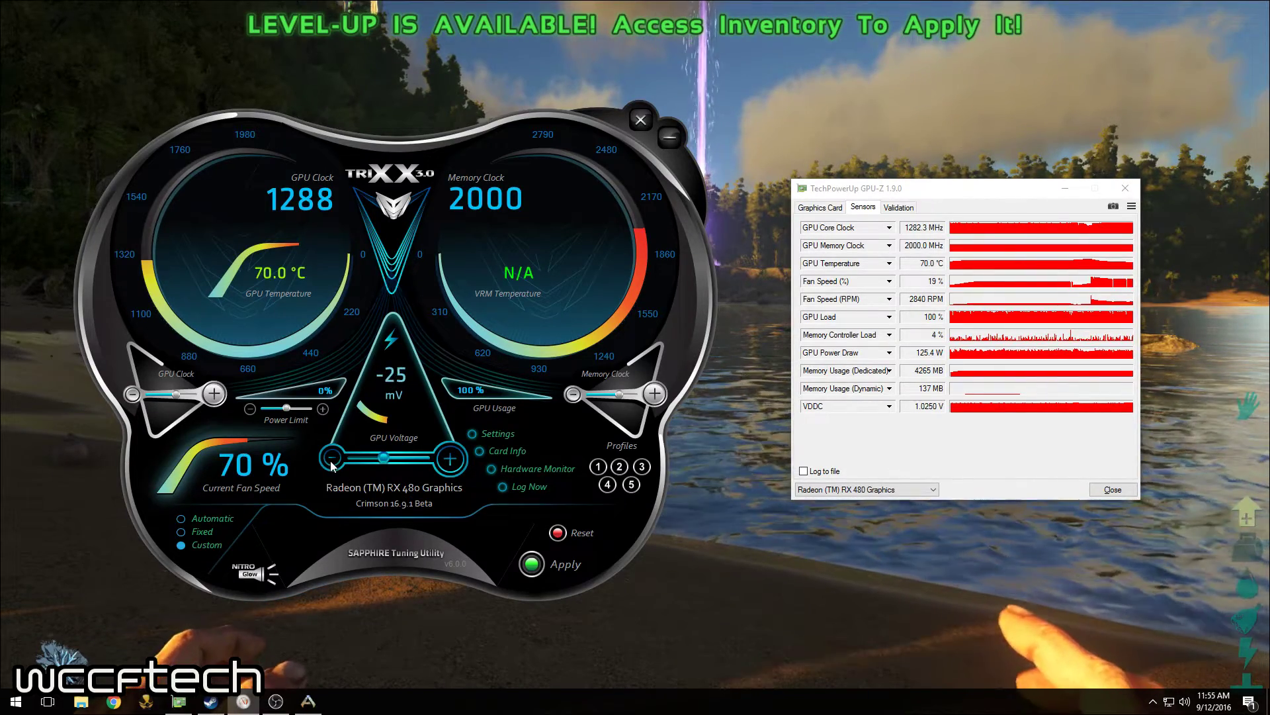
click(333, 458)
click(333, 458)
click(333, 458)
click(333, 458)
click(332, 458)
click(540, 569)
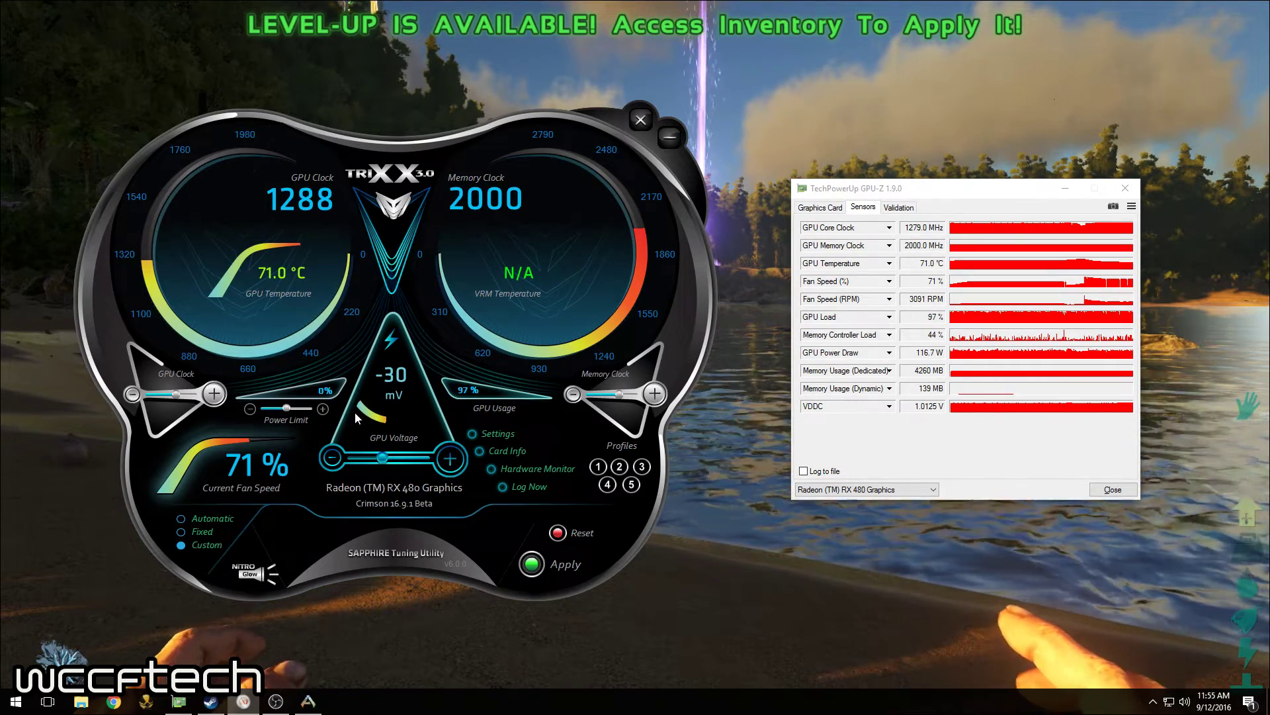
Lower the GPU voltage offset to -35 mV and apply it.
click(333, 458)
click(333, 458)
click(333, 458)
click(333, 458)
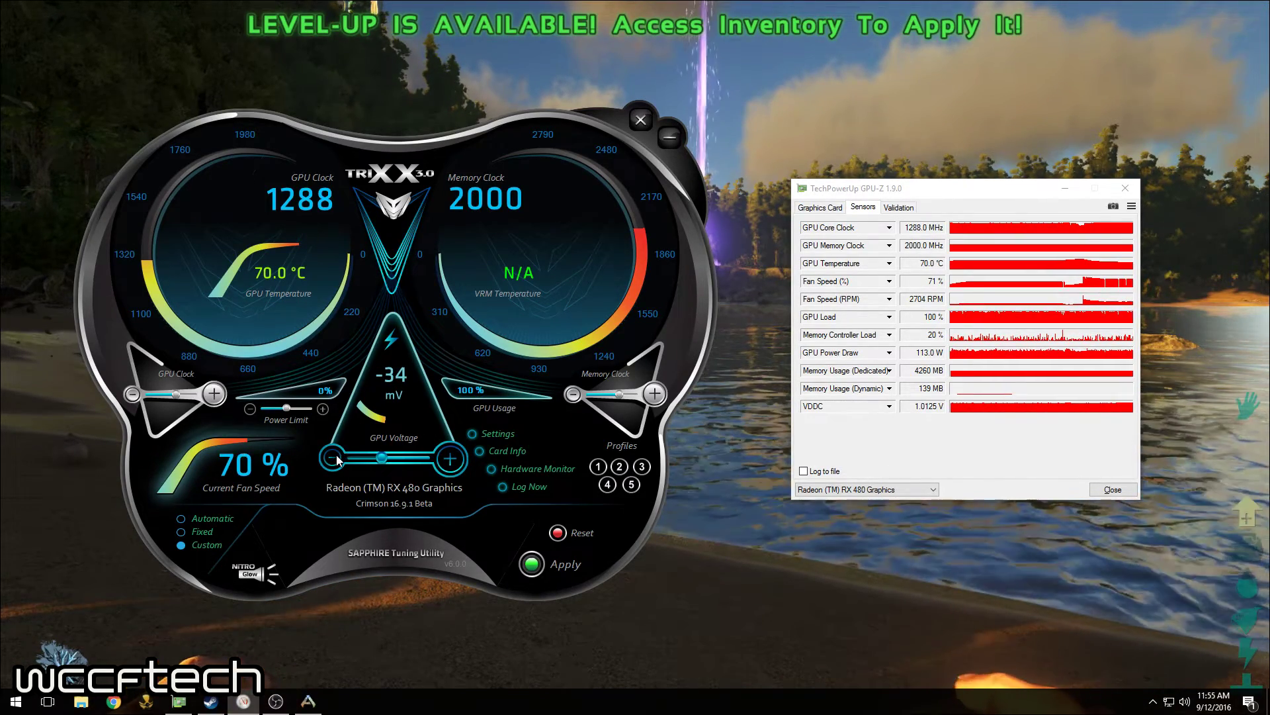
click(333, 458)
click(531, 564)
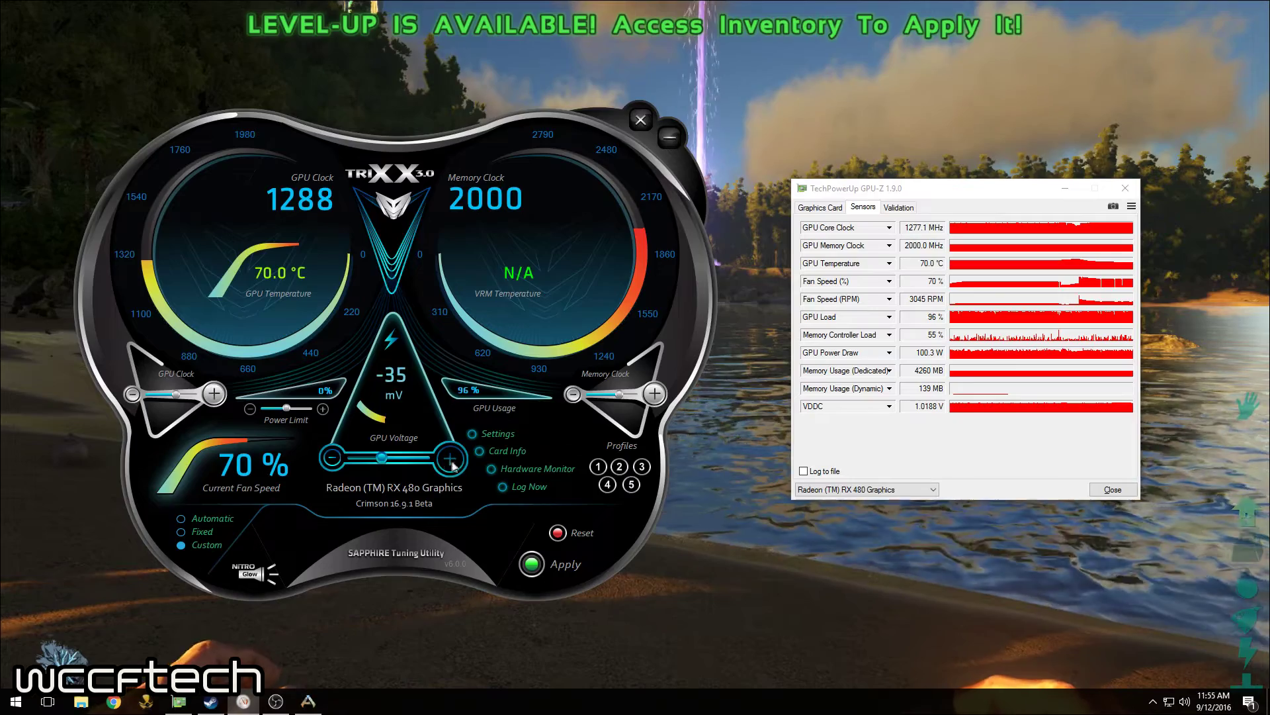
Set the Power Limit to 5% and apply it.
click(323, 408)
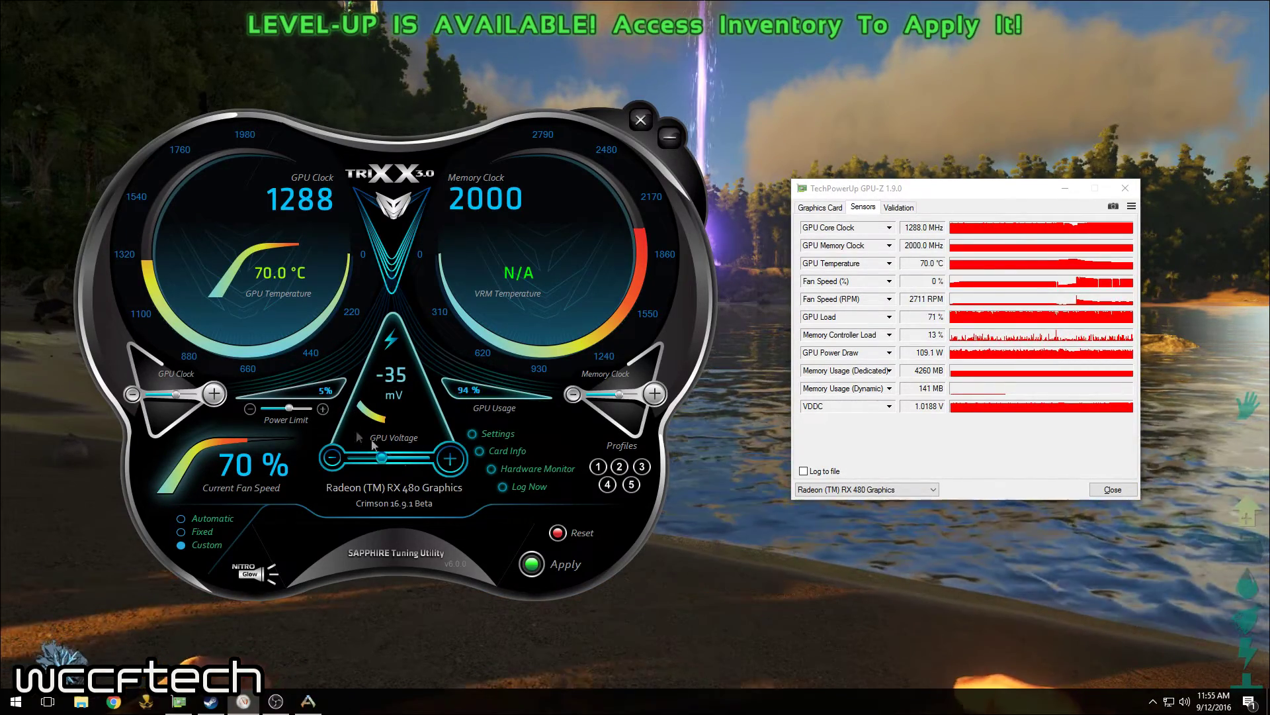
click(563, 564)
click(532, 564)
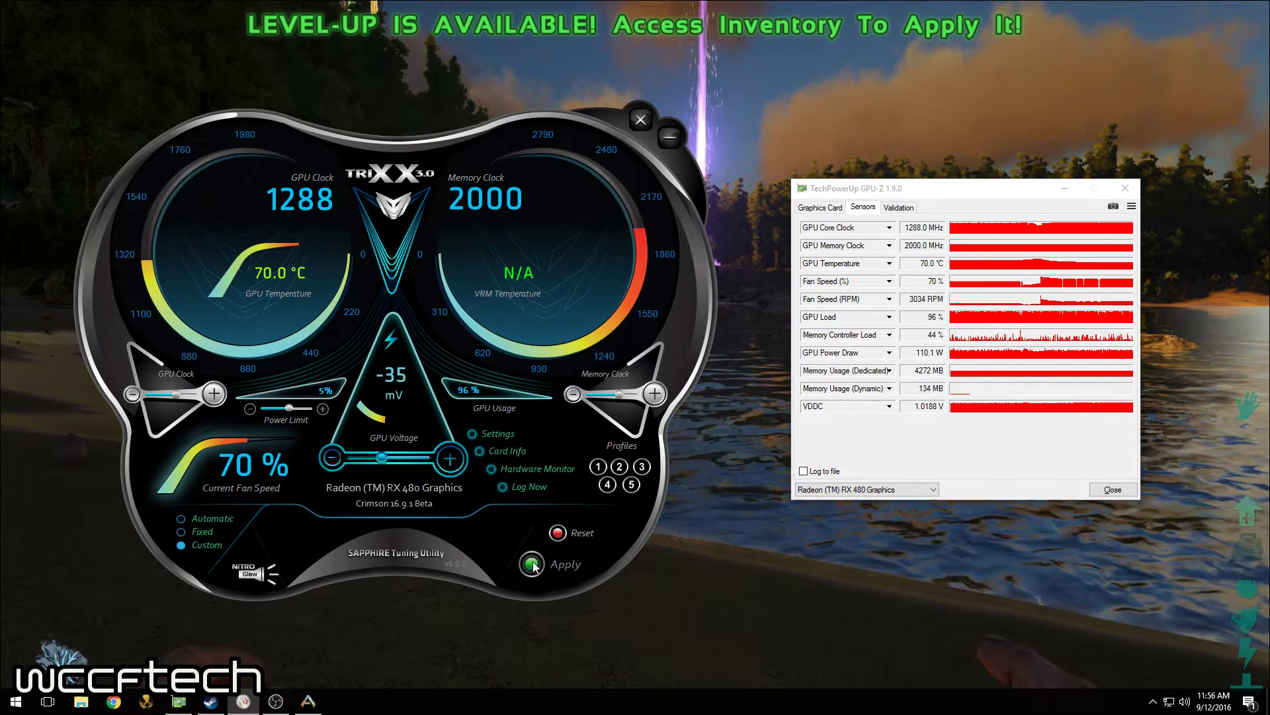
Reset tuning to defaults, then apply a 50% power limit.
click(560, 533)
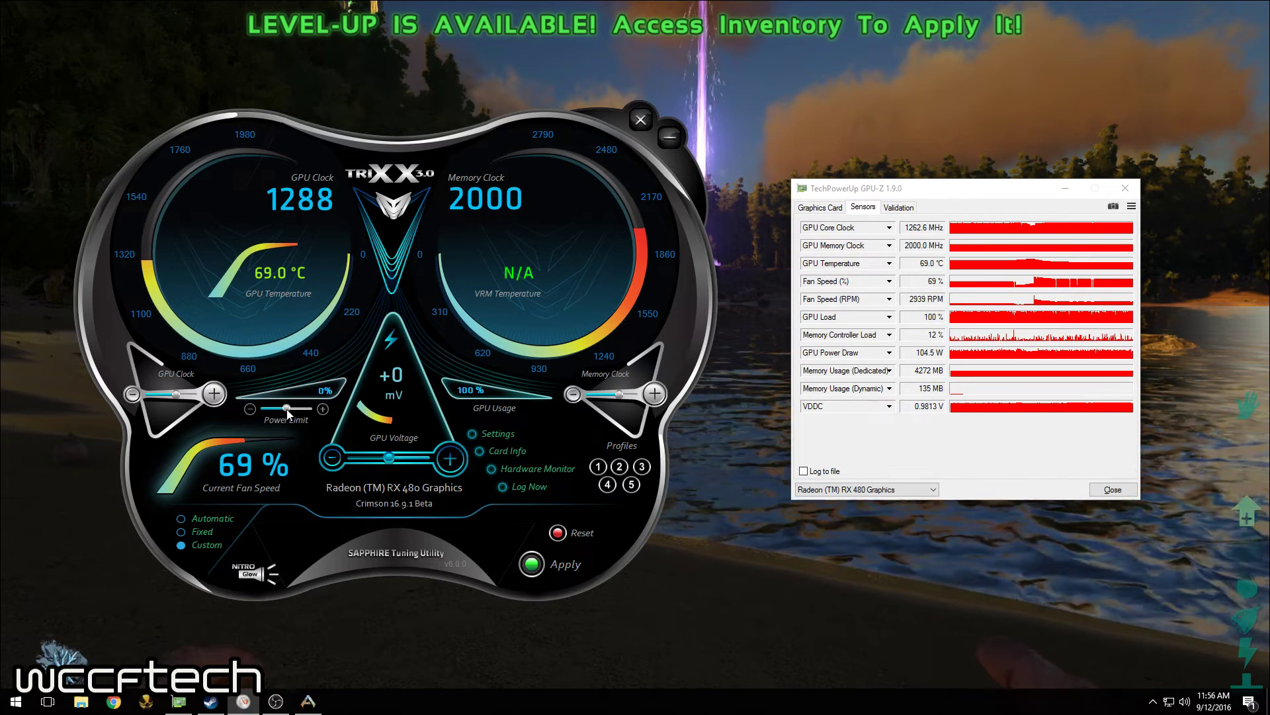
drag(287, 409, 330, 411)
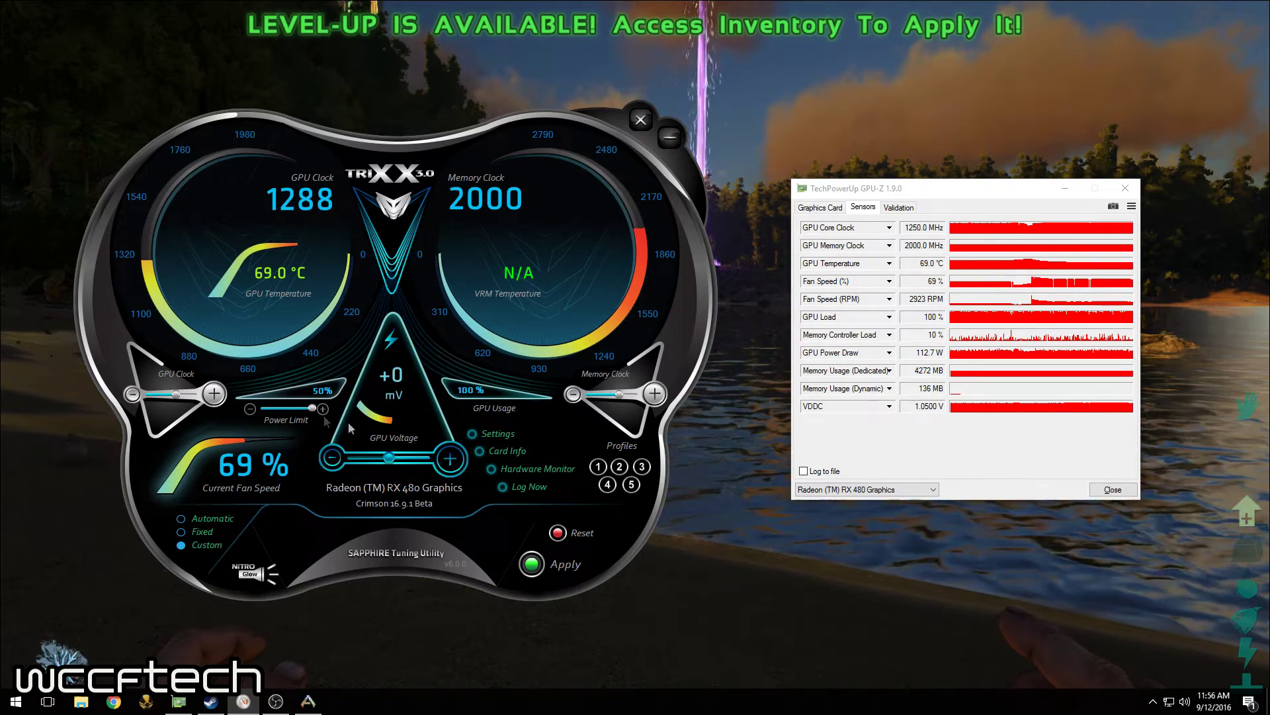
click(530, 565)
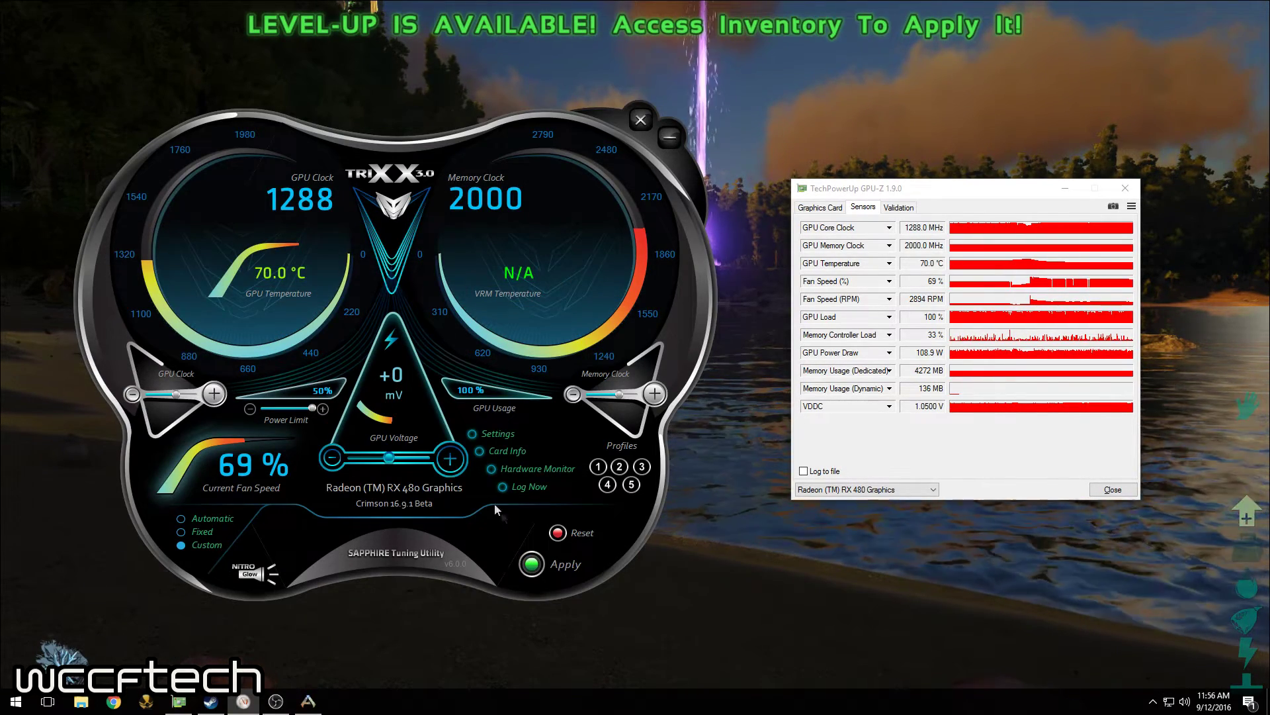
Raise the GPU clock to 1300 MHz and apply it.
click(213, 394)
click(214, 394)
click(214, 394)
click(214, 394)
click(217, 398)
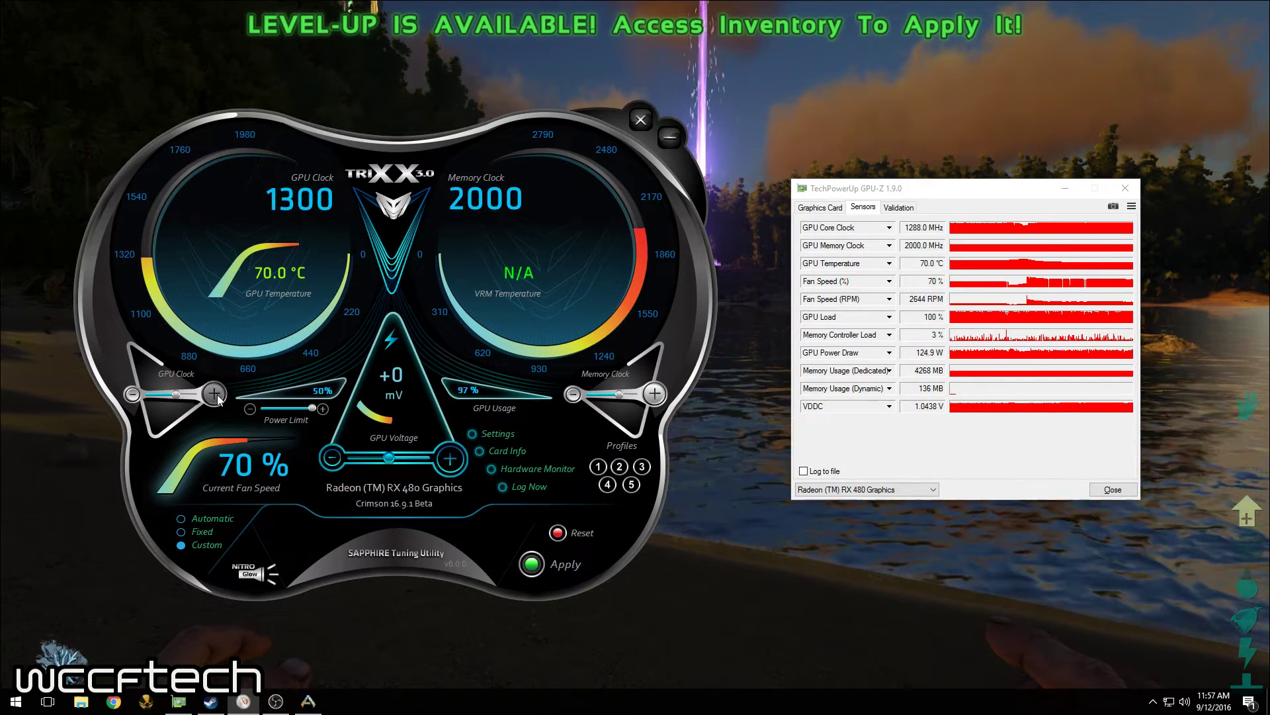
click(533, 567)
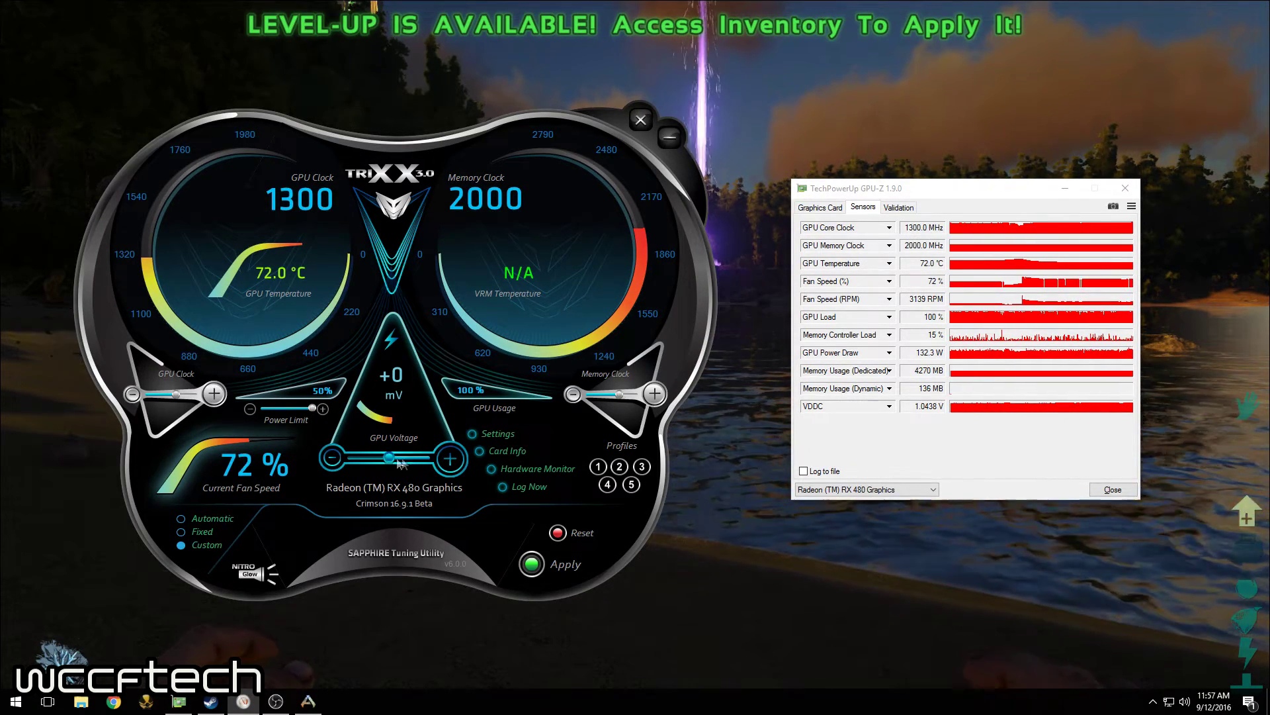
Raise the GPU clock to 1310 MHz and apply it.
click(216, 395)
click(215, 396)
click(215, 395)
click(215, 396)
click(215, 396)
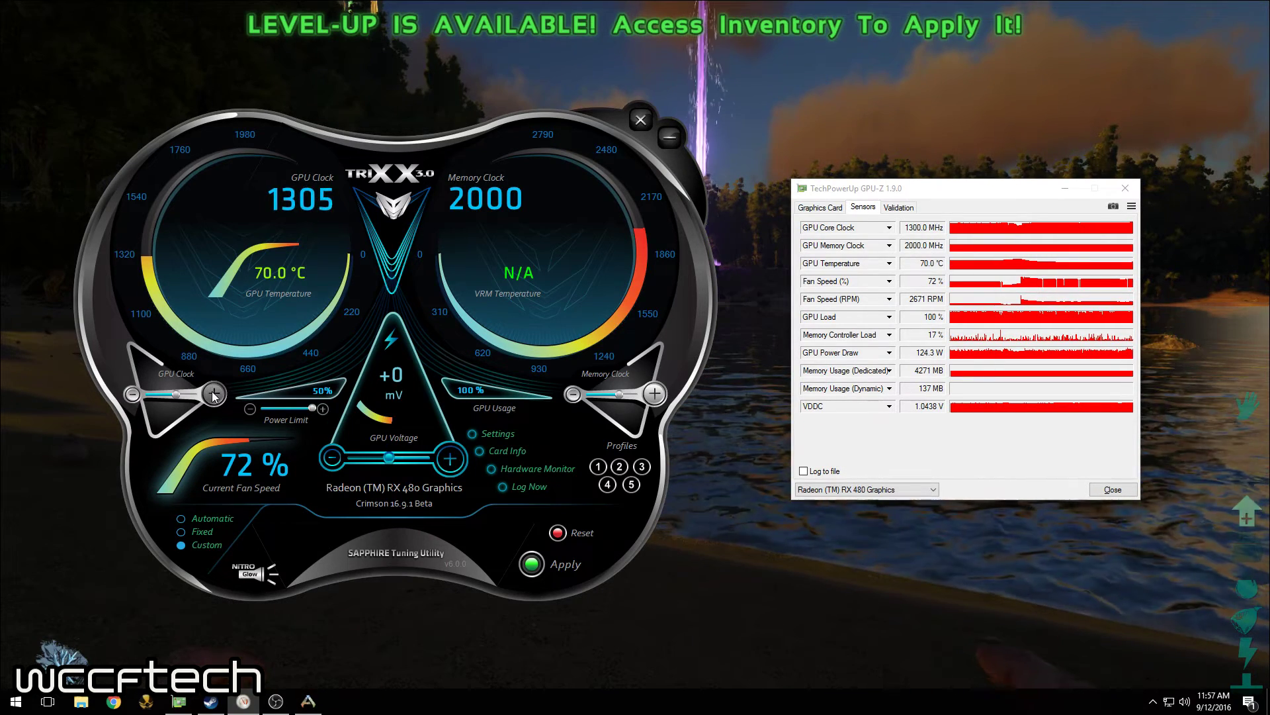
click(214, 396)
click(214, 396)
click(214, 395)
click(214, 396)
click(214, 396)
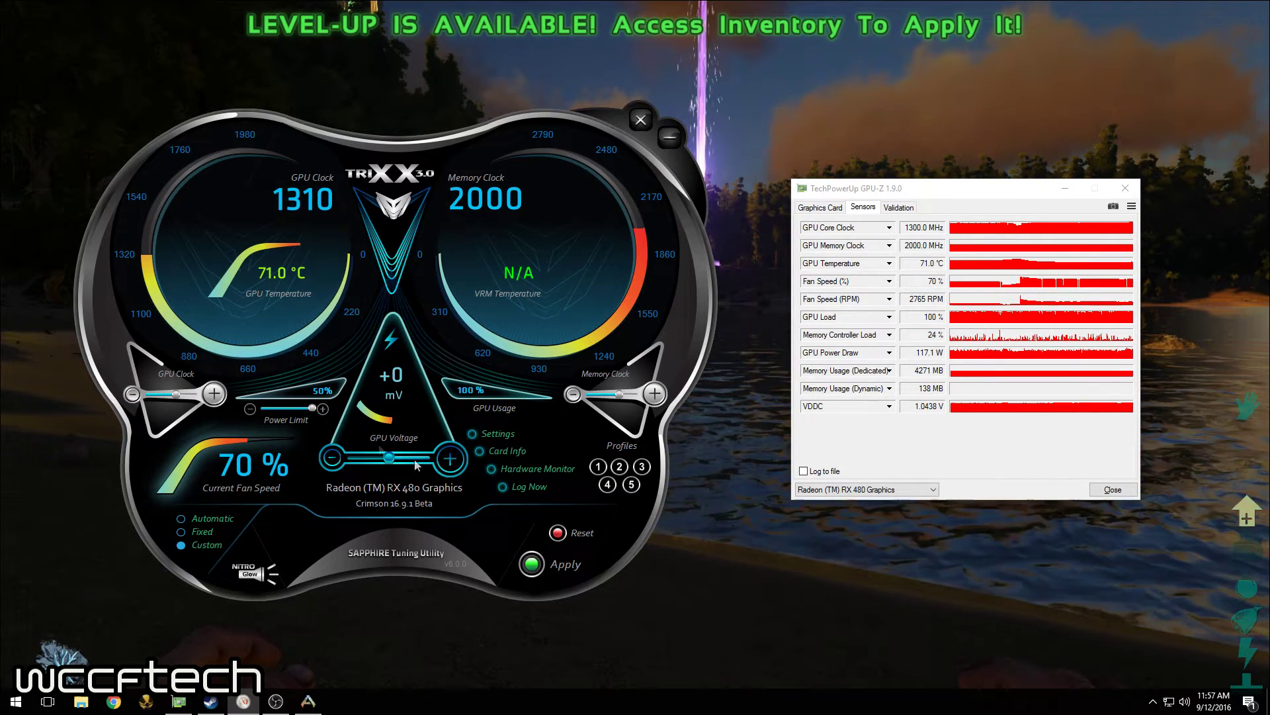
click(531, 564)
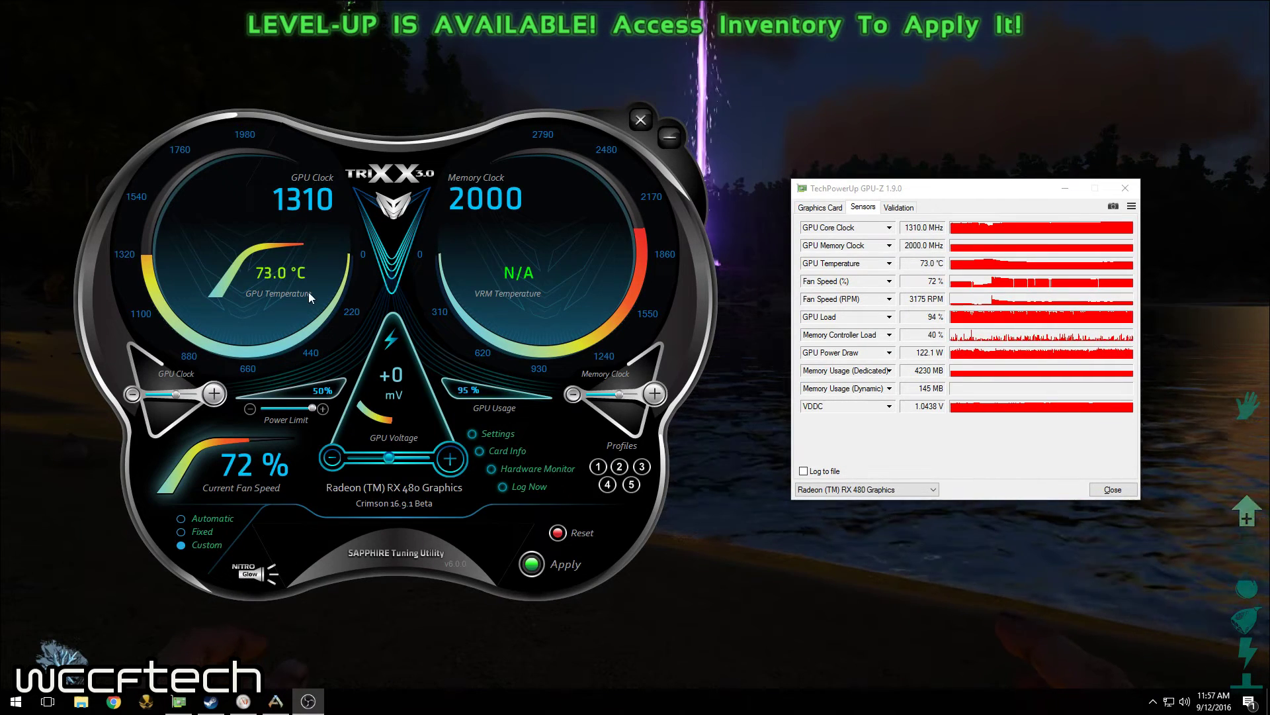
Raise the GPU clock to 1320 MHz and apply it.
click(214, 395)
click(214, 394)
click(214, 394)
click(214, 394)
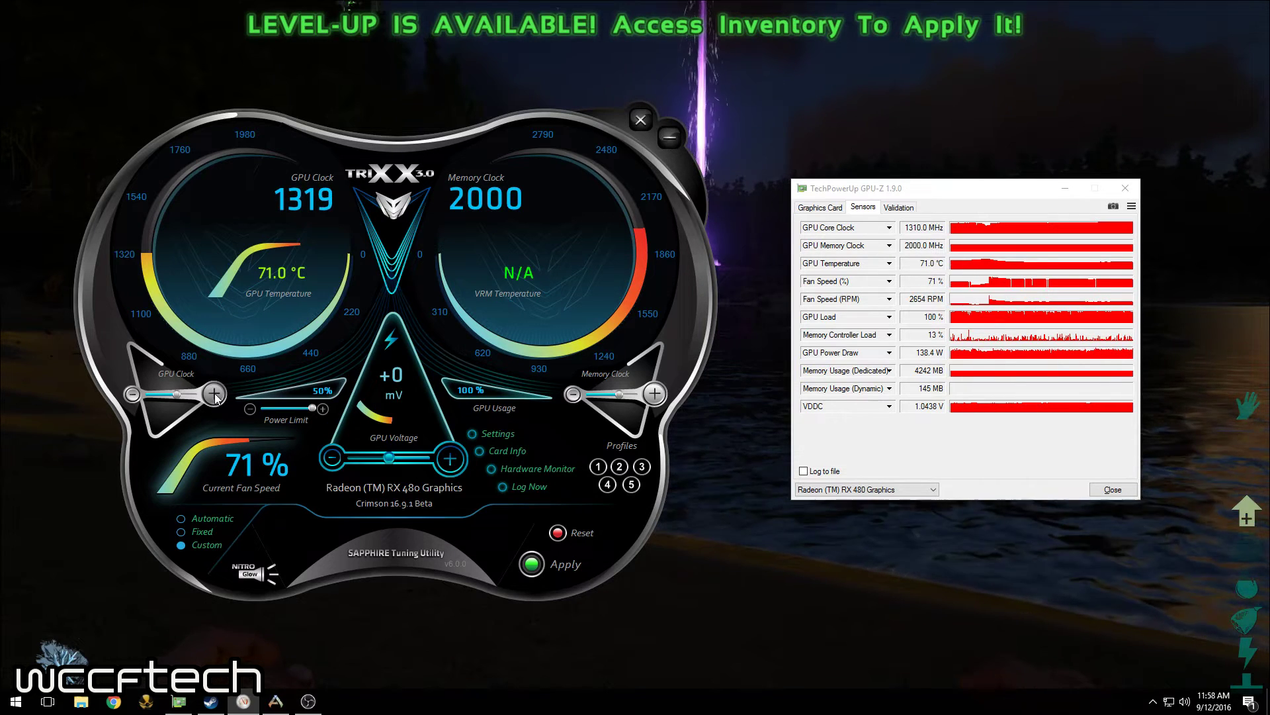
click(213, 395)
click(531, 563)
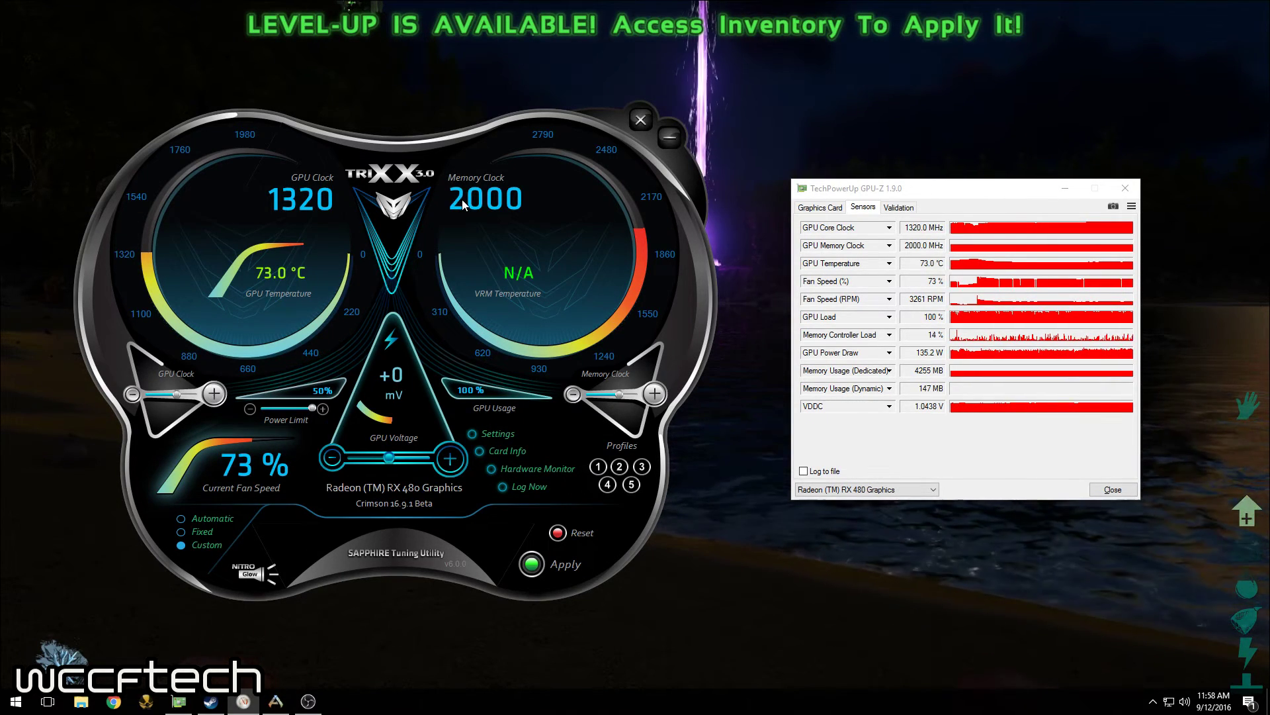
Raise the memory clock to about 2305 MHz, settle on 2250 MHz, and apply.
drag(621, 396, 624, 395)
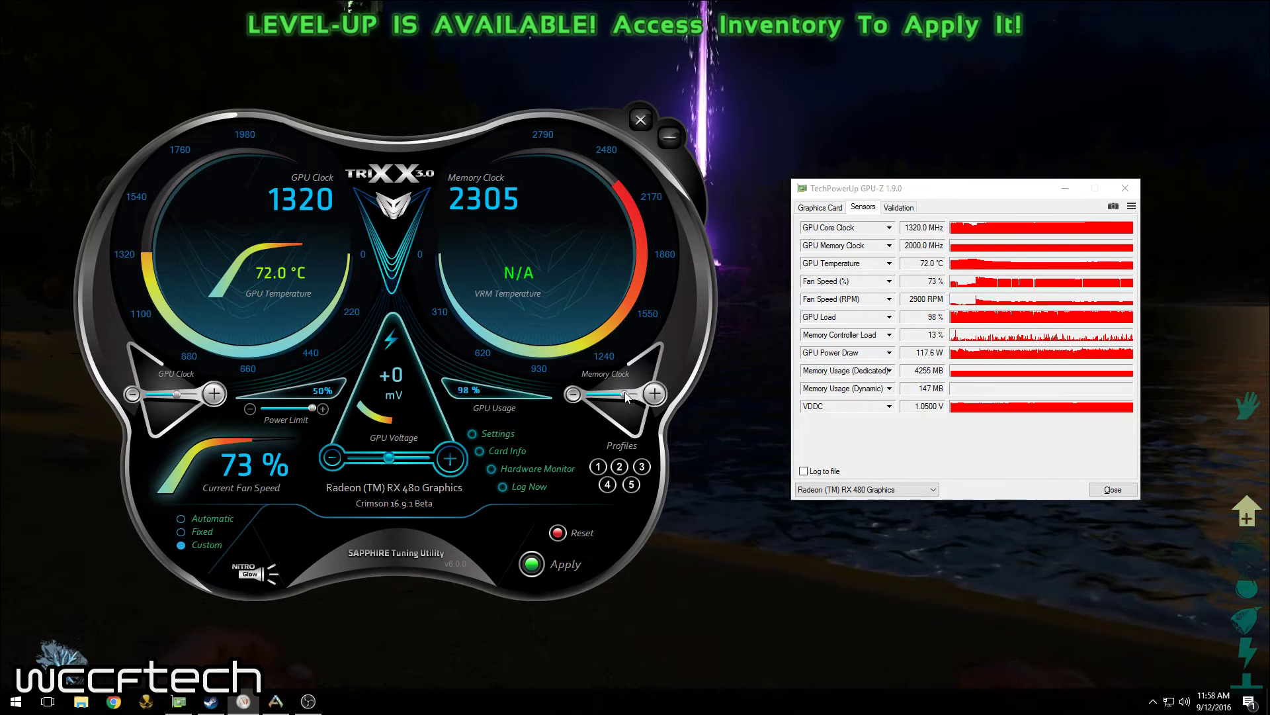
click(574, 395)
click(573, 395)
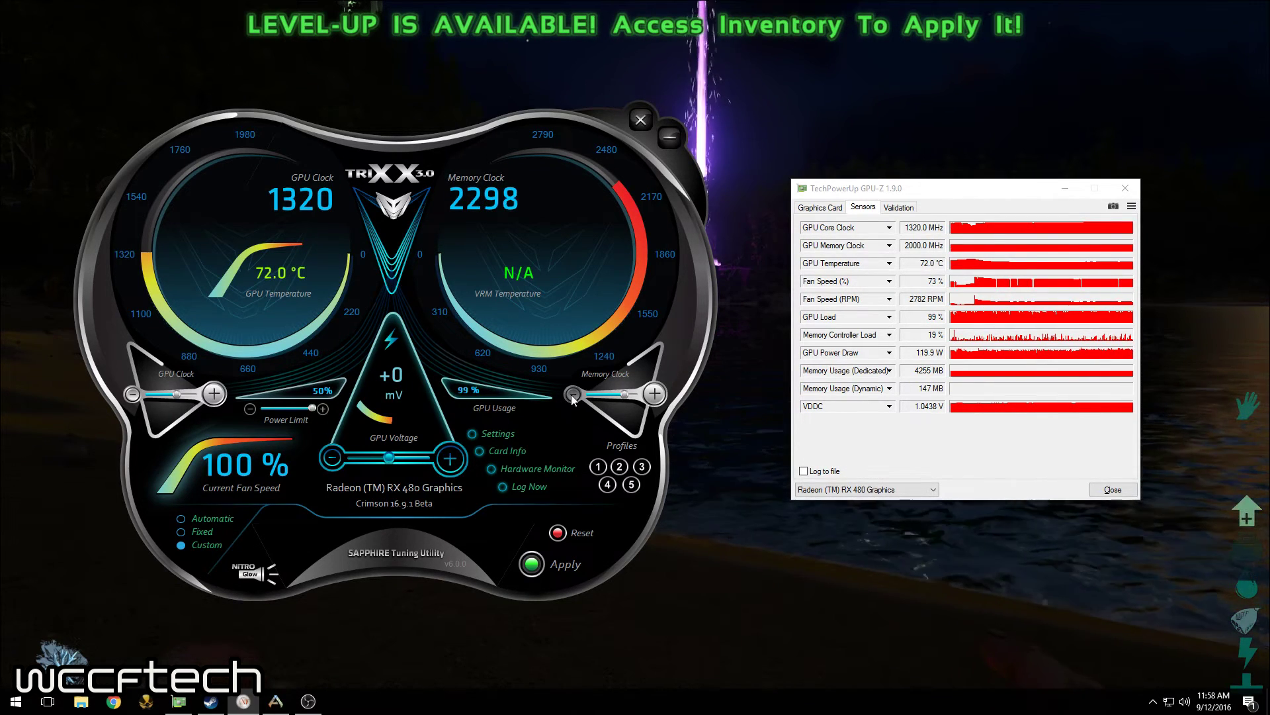
click(573, 395)
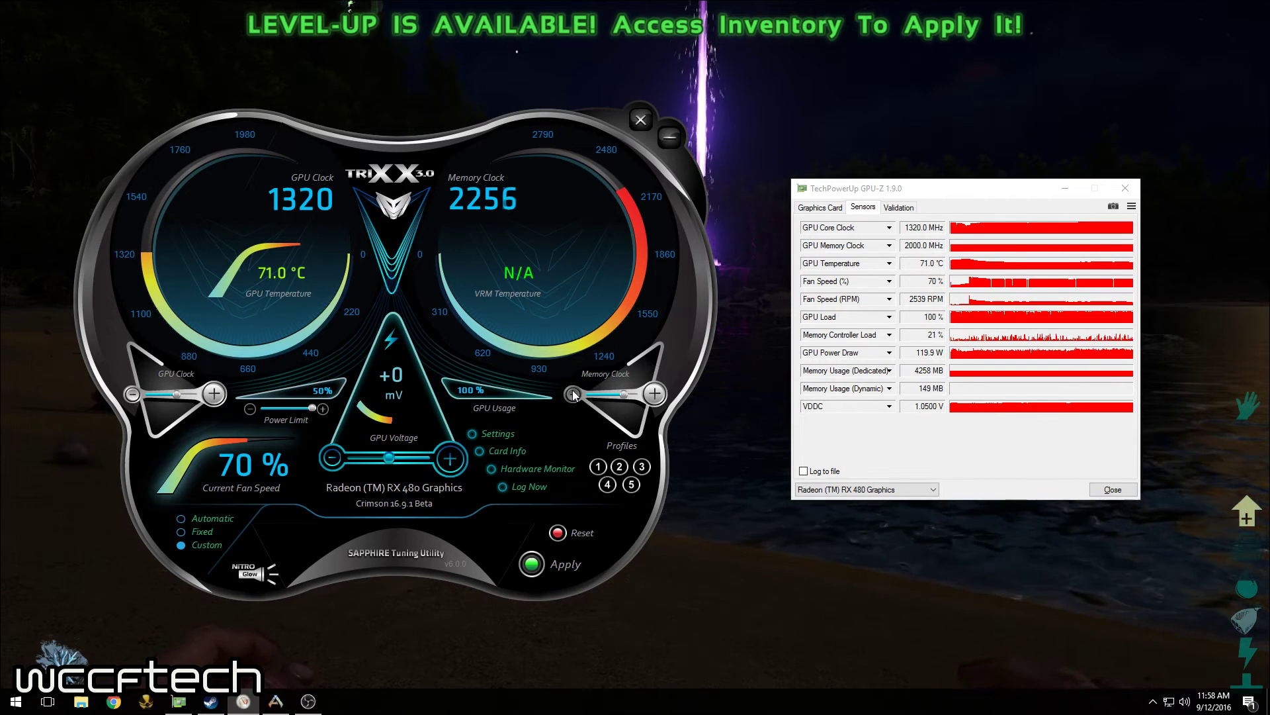
click(573, 395)
click(573, 395)
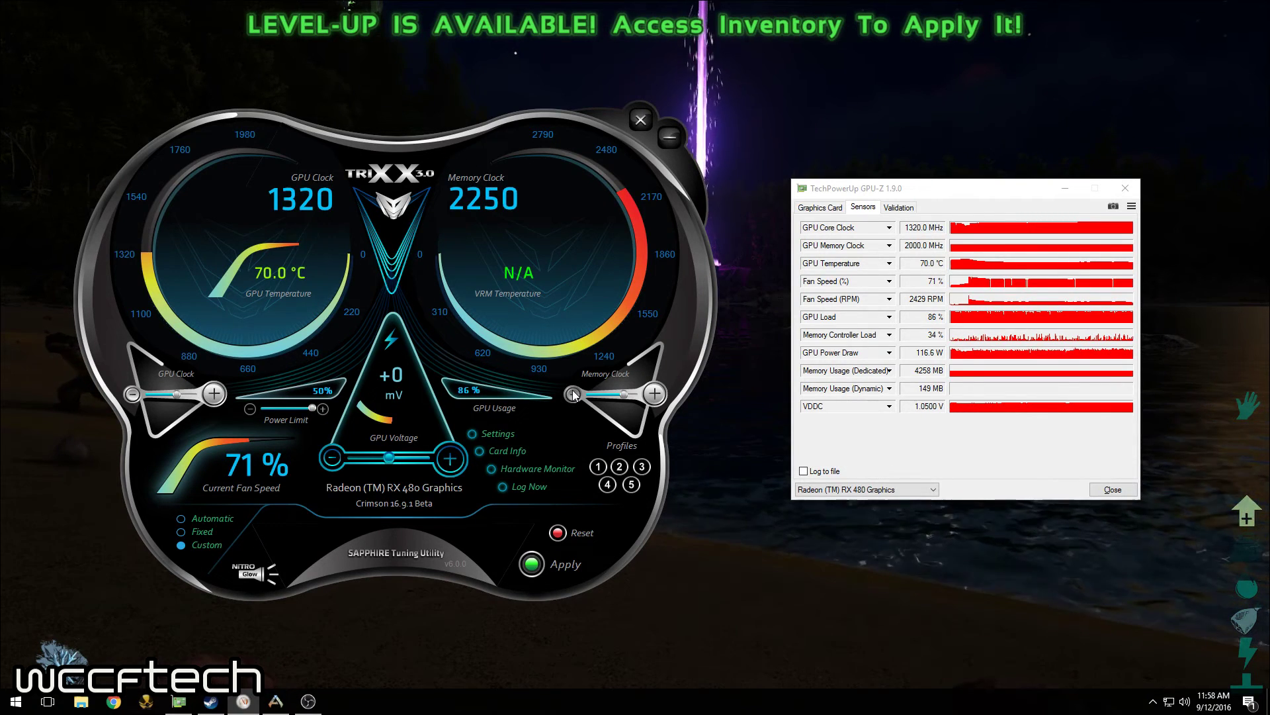
click(546, 561)
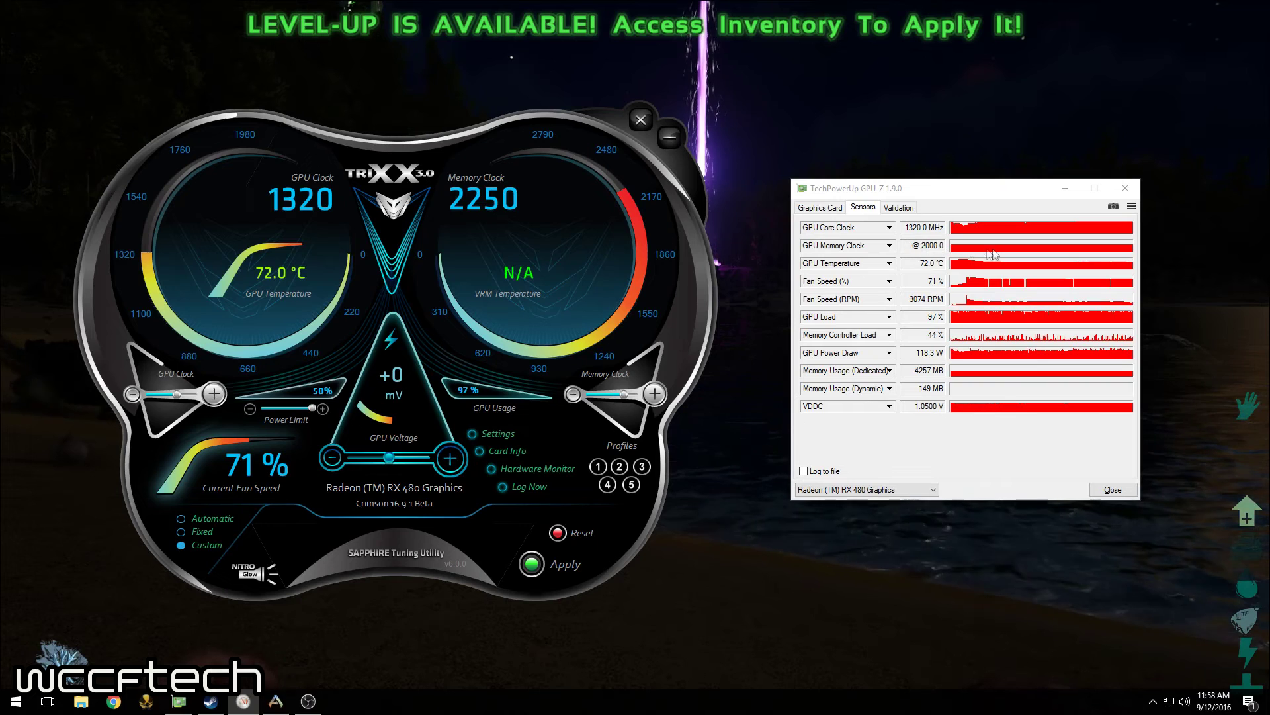